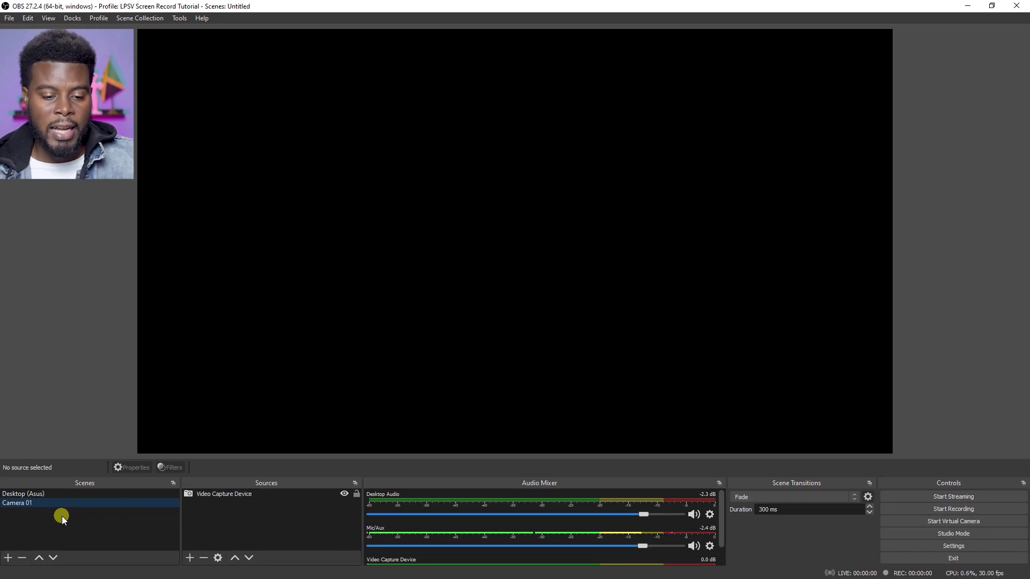
Step: Toggle the side-by-side preview/program view on and off, then select the Camera 01 scene
{"action": "left_click", "coordinate": [931, 534]}
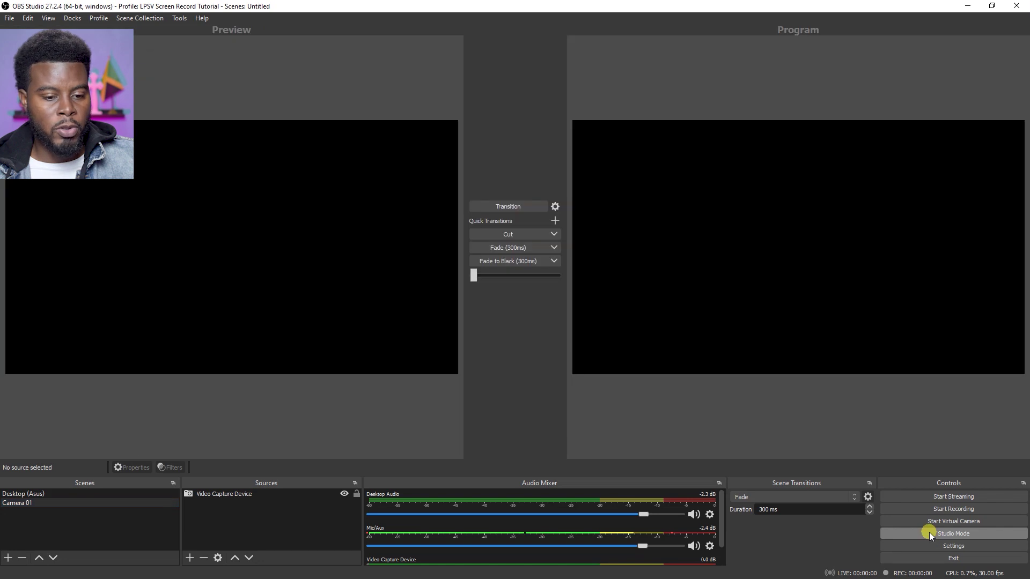
{"action": "left_click", "coordinate": [902, 534]}
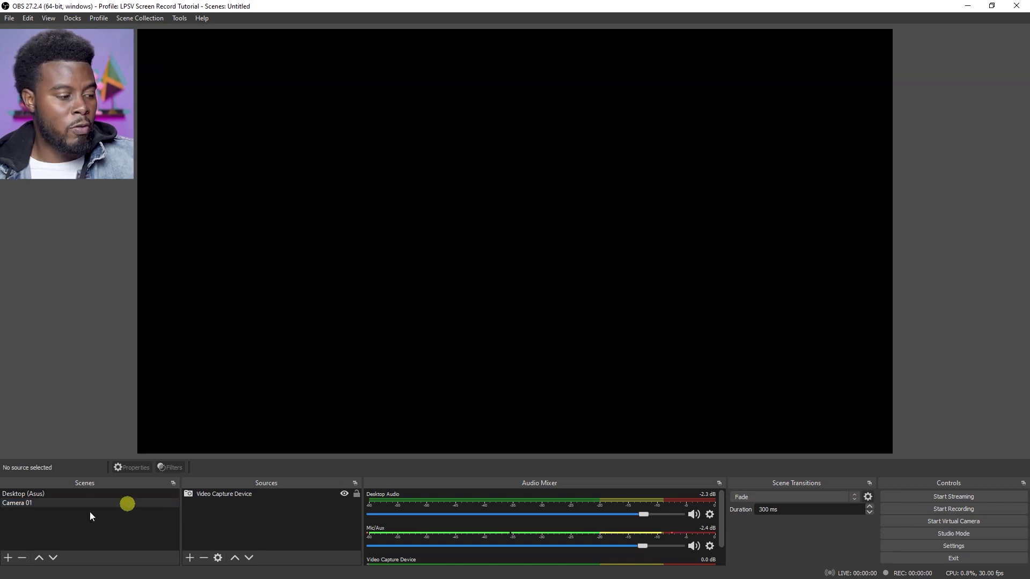
{"action": "left_click", "coordinate": [110, 504]}
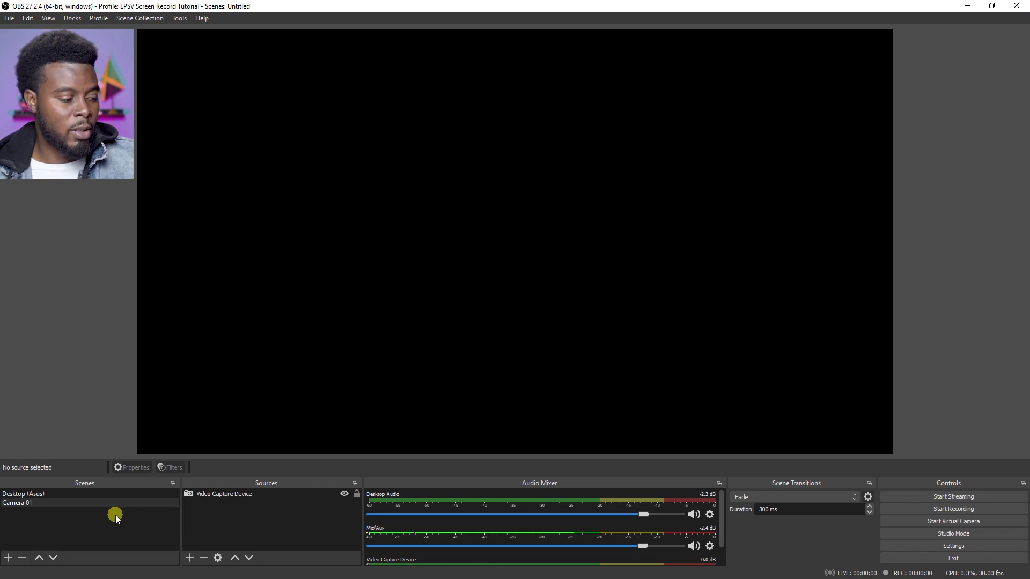
Step: Create a new scene named 'Desktop 2 (LG)'
{"action": "left_click", "coordinate": [9, 559]}
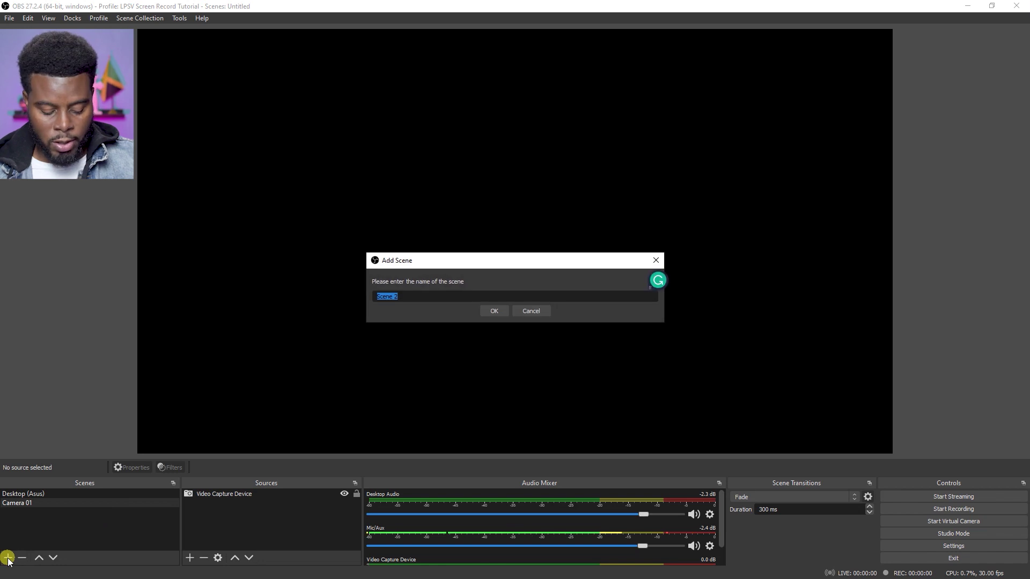
{"action": "type", "text": "Desk"}
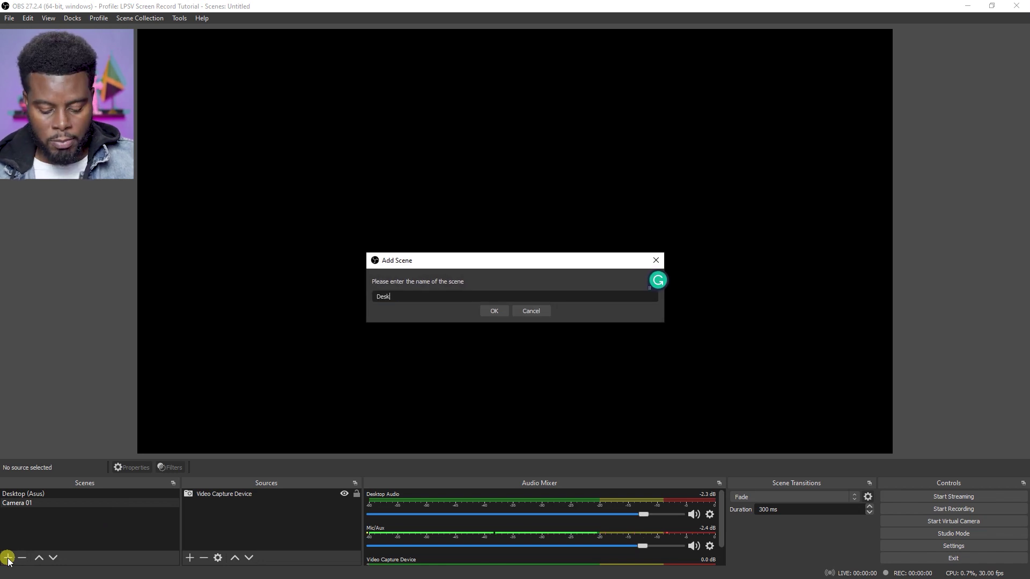
{"action": "type", "text": "top 2 "}
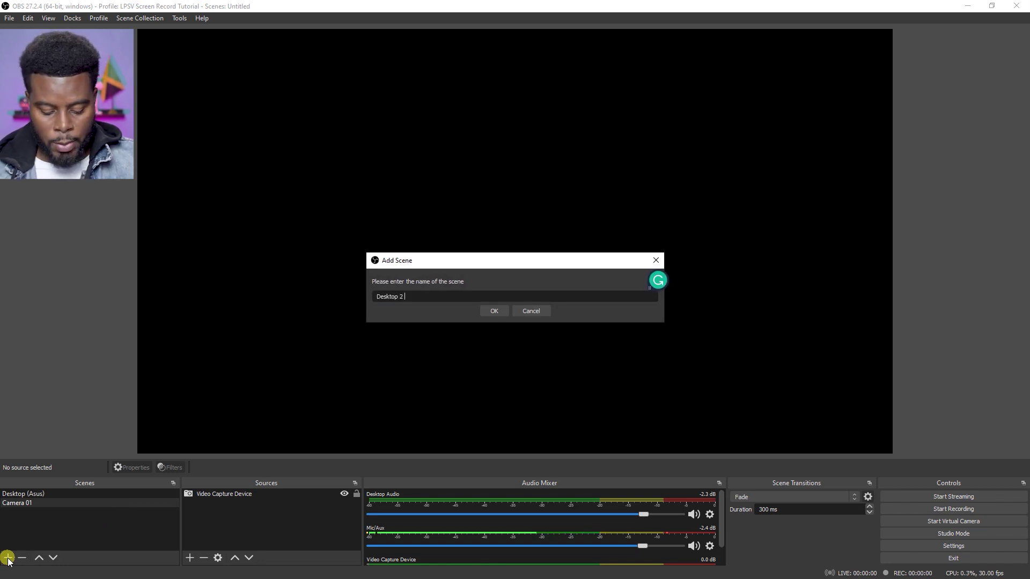
{"action": "type", "text": "(LG)"}
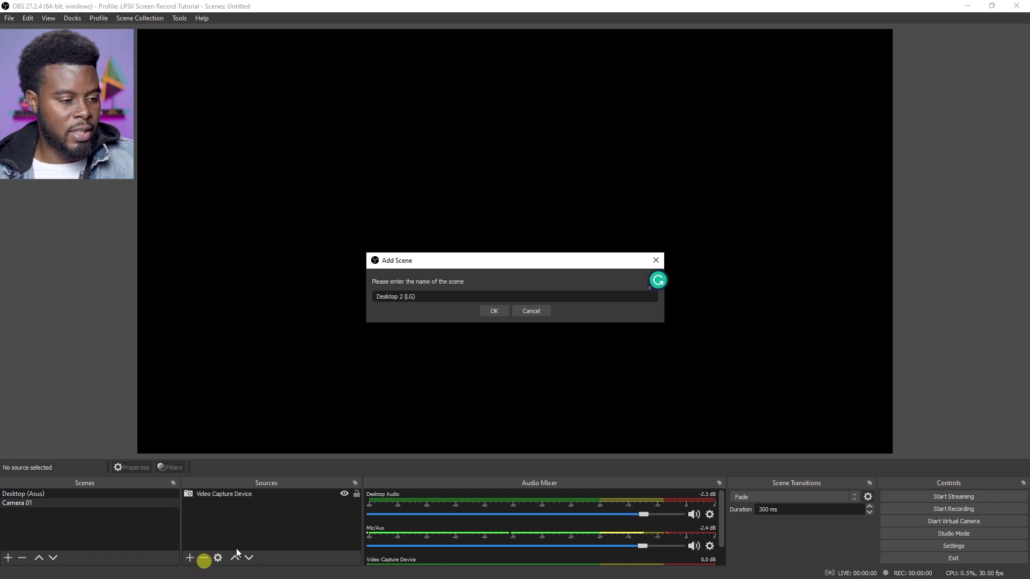
{"action": "left_click", "coordinate": [501, 313]}
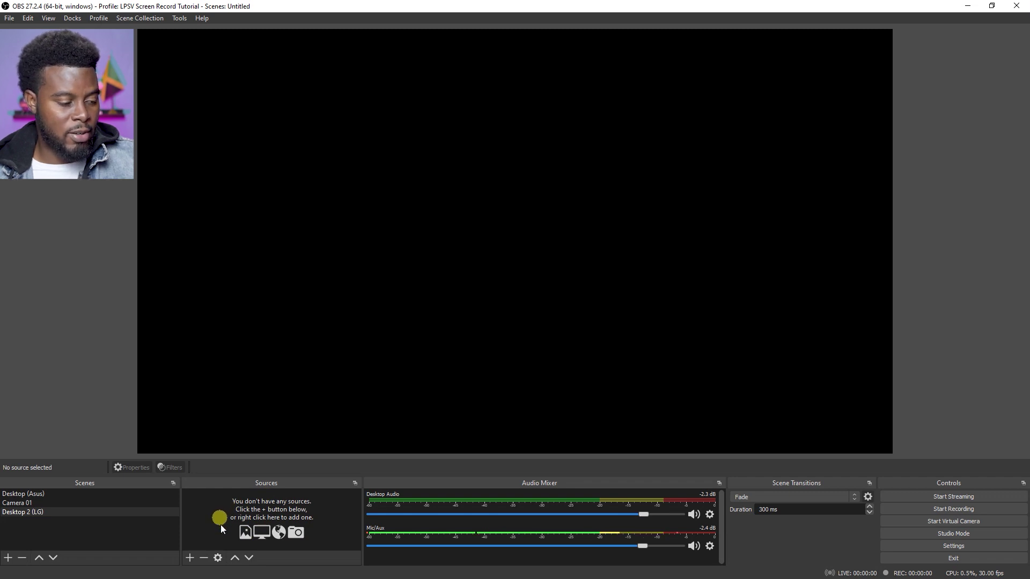
Step: Add a Display Capture 2 source capturing Display 2 at 1600x900
{"action": "left_click", "coordinate": [190, 558]}
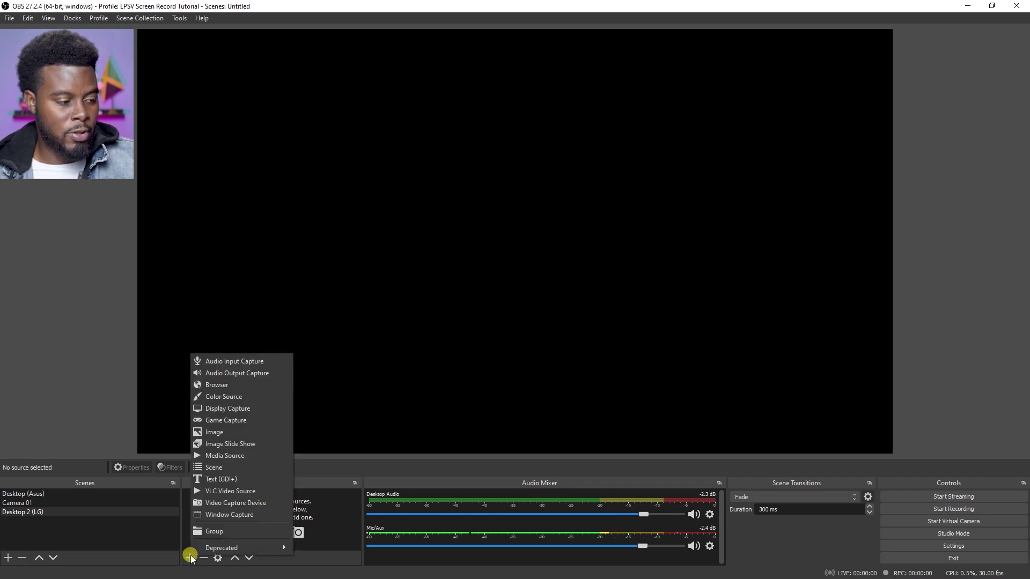
{"action": "left_click", "coordinate": [245, 411]}
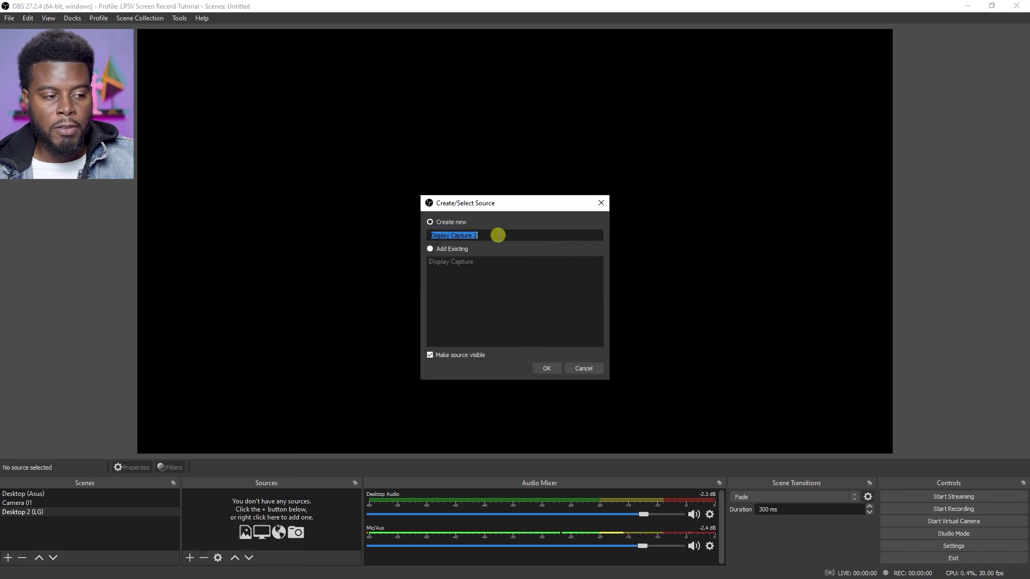
{"action": "left_click", "coordinate": [498, 235]}
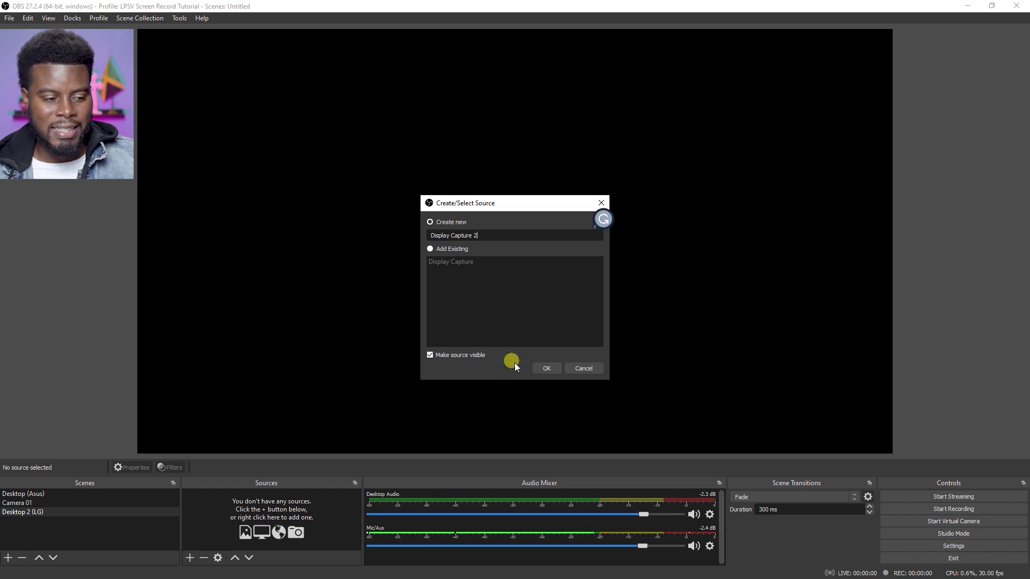
{"action": "left_click", "coordinate": [547, 369]}
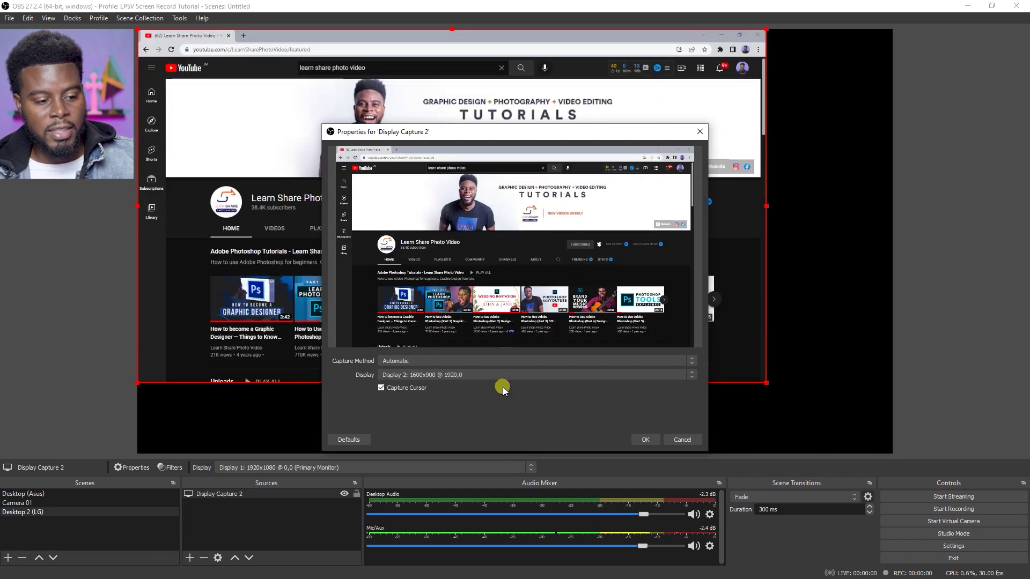
{"action": "left_click", "coordinate": [642, 440]}
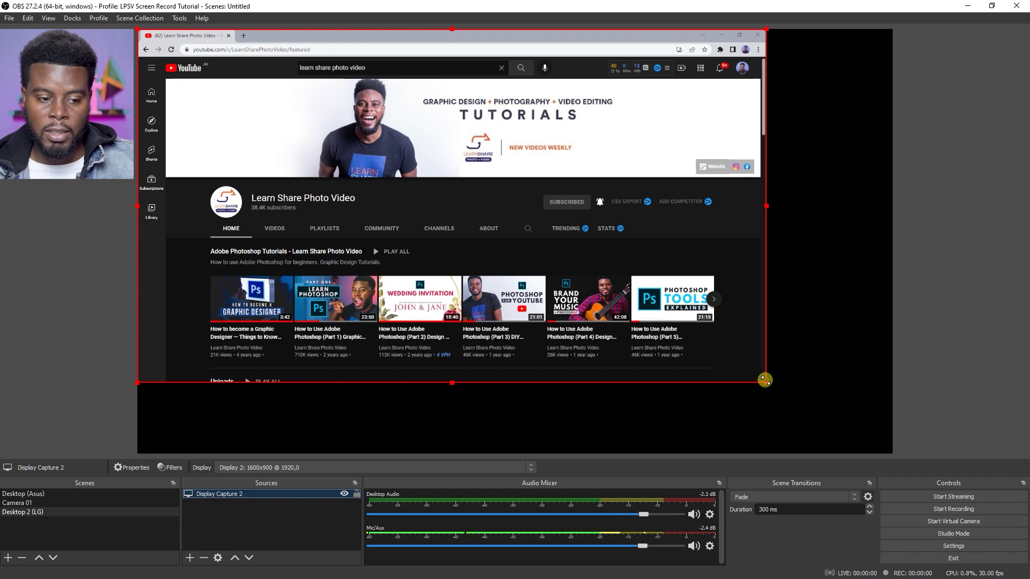
Step: Stretch the display capture to fill the whole canvas
{"action": "left_click_drag", "start_coordinate": [765, 380], "coordinate": [860, 450]}
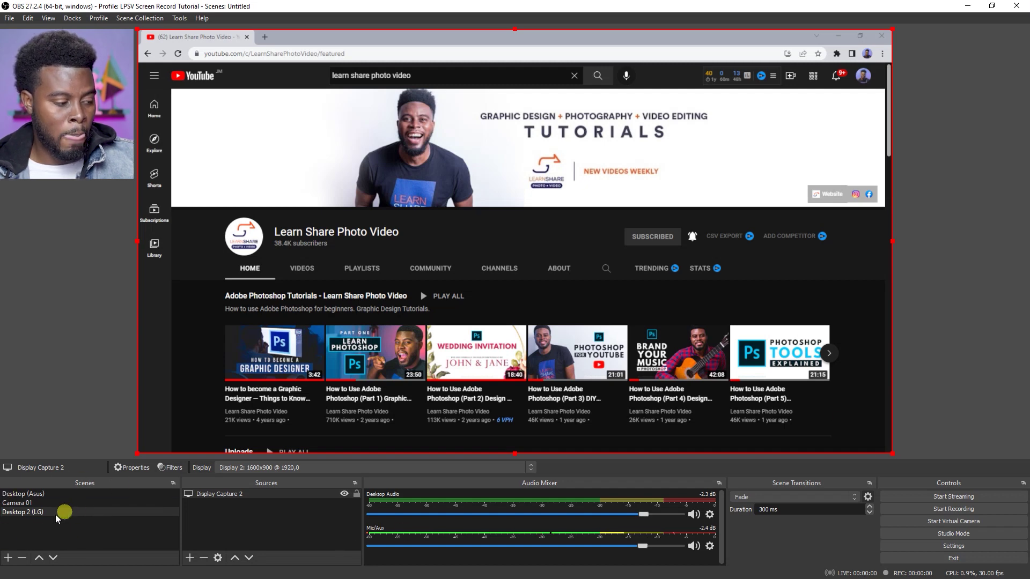
Step: Move the Desktop 2 (LG) scene above Camera 01 in the scene list
{"action": "left_click_drag", "start_coordinate": [41, 510], "coordinate": [41, 502]}
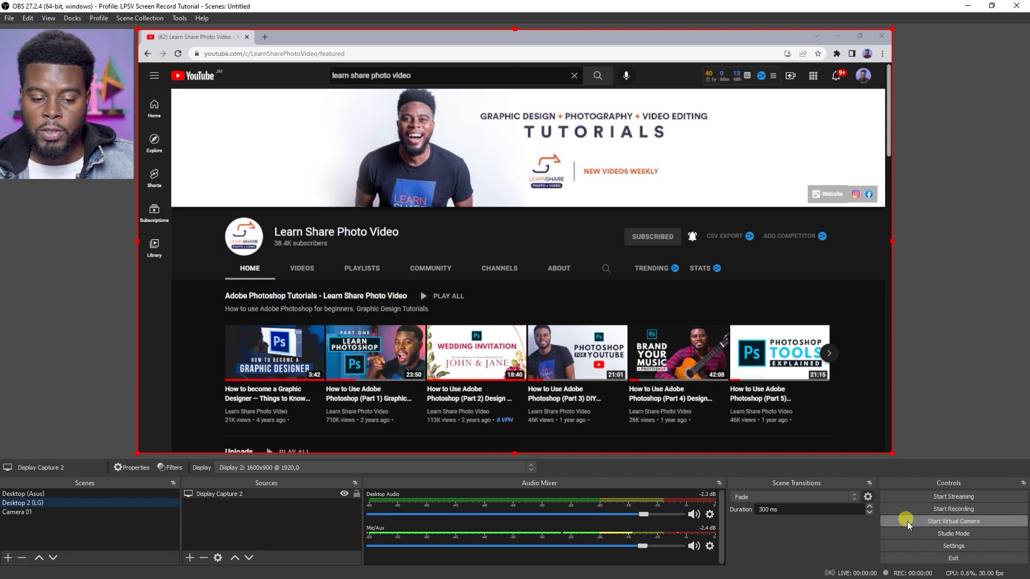
Step: Check the video settings: 1920x1080 canvas and output resolution at 30 FPS
{"action": "left_click", "coordinate": [919, 545]}
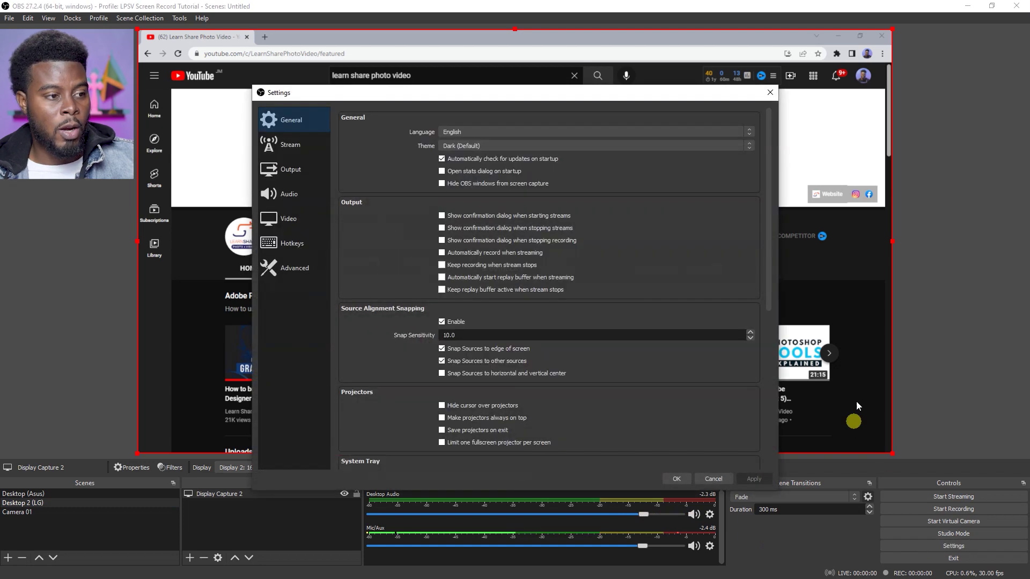
{"action": "left_click", "coordinate": [309, 220]}
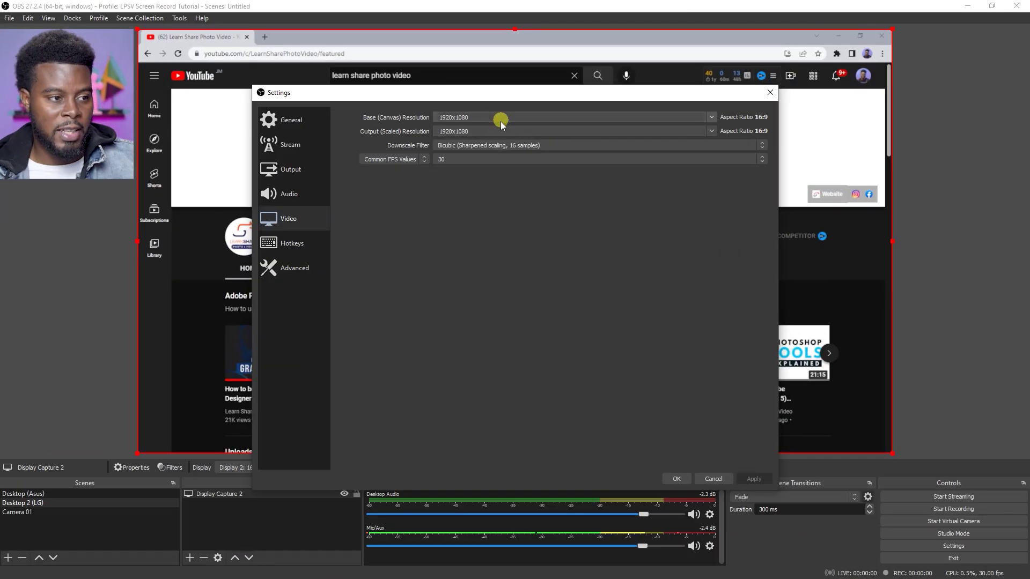
{"action": "left_click", "coordinate": [452, 158]}
{"action": "left_click", "coordinate": [452, 157]}
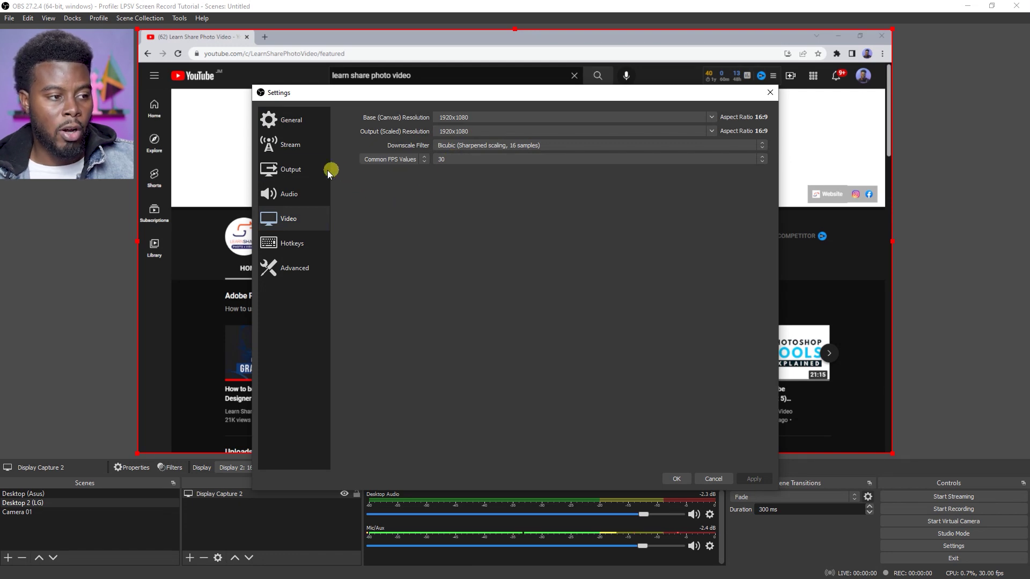
{"action": "left_click", "coordinate": [312, 171]}
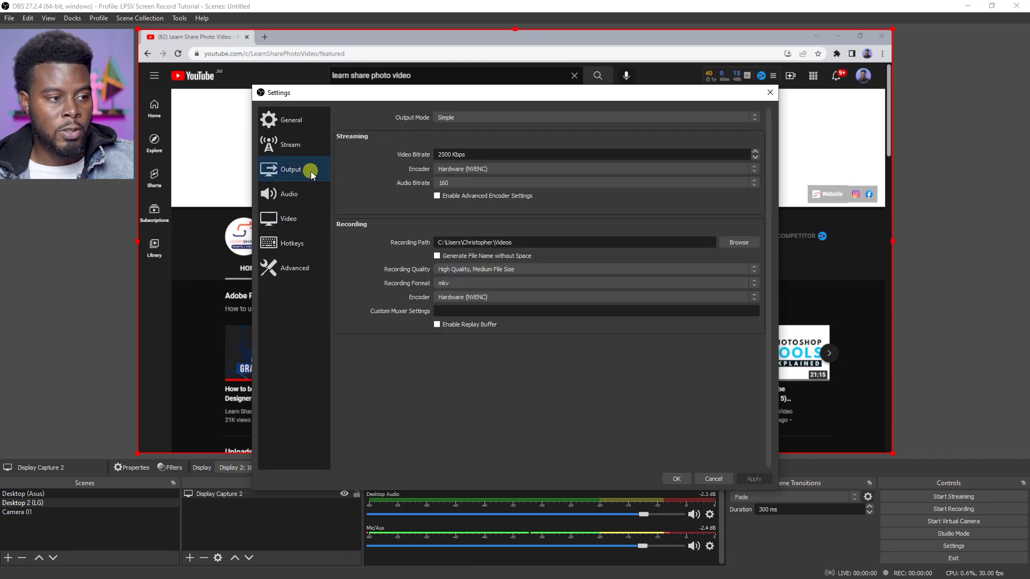
Step: Review the Simple output mode options, keeping Simple mode and mkv recording format
{"action": "left_click", "coordinate": [484, 118]}
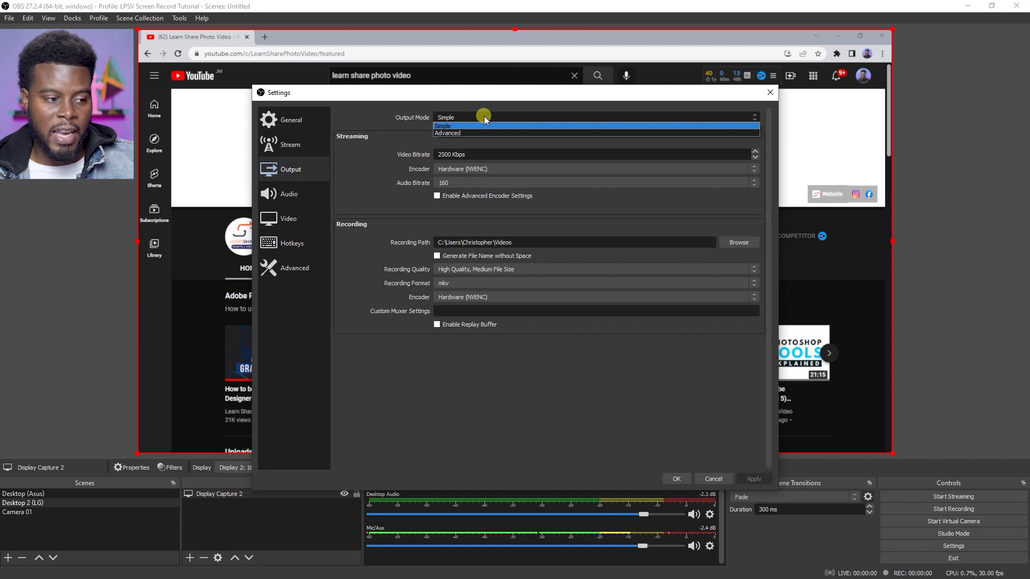
{"action": "left_click", "coordinate": [408, 231]}
{"action": "left_click", "coordinate": [471, 283]}
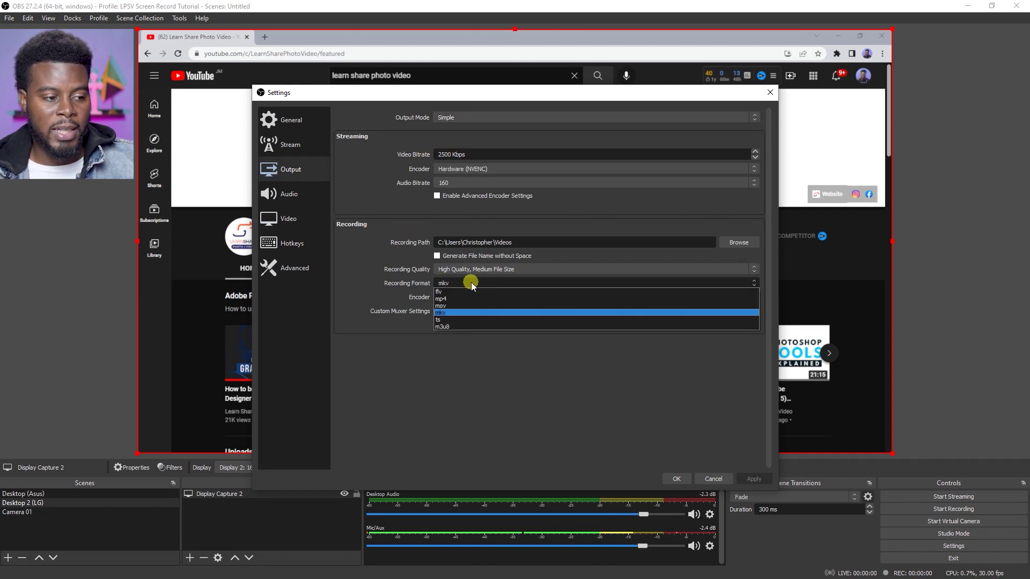
{"action": "left_click", "coordinate": [465, 282]}
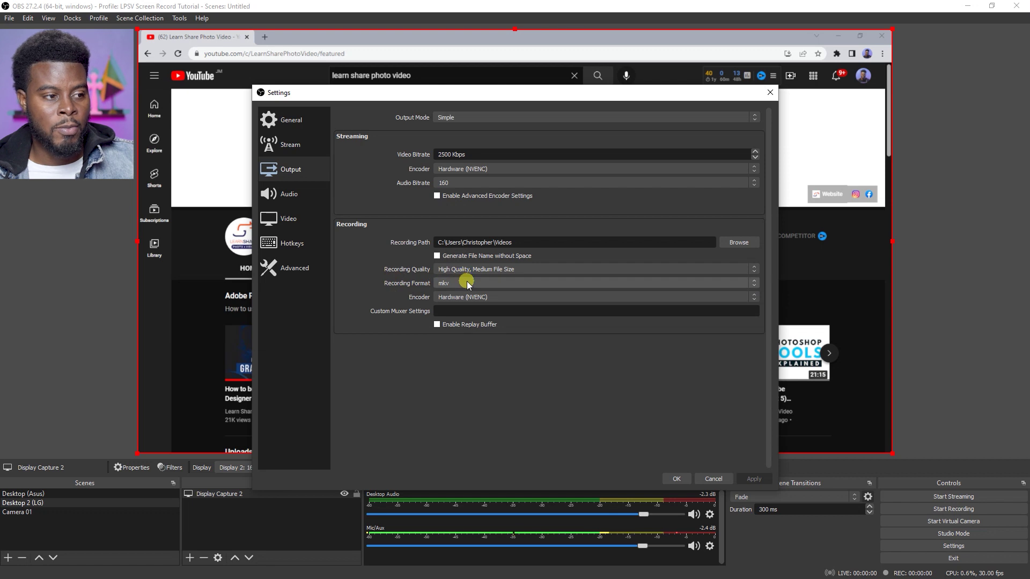
Step: Inspect Advanced output mode's Streaming, Audio and Recording tabs, then revert to Simple mode
{"action": "left_click", "coordinate": [467, 117]}
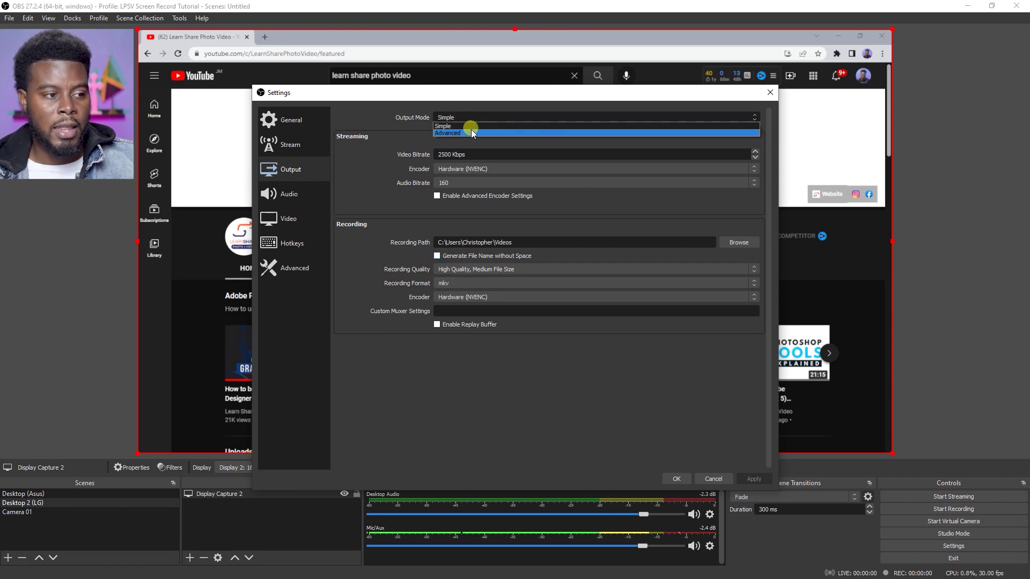
{"action": "left_click", "coordinate": [453, 132]}
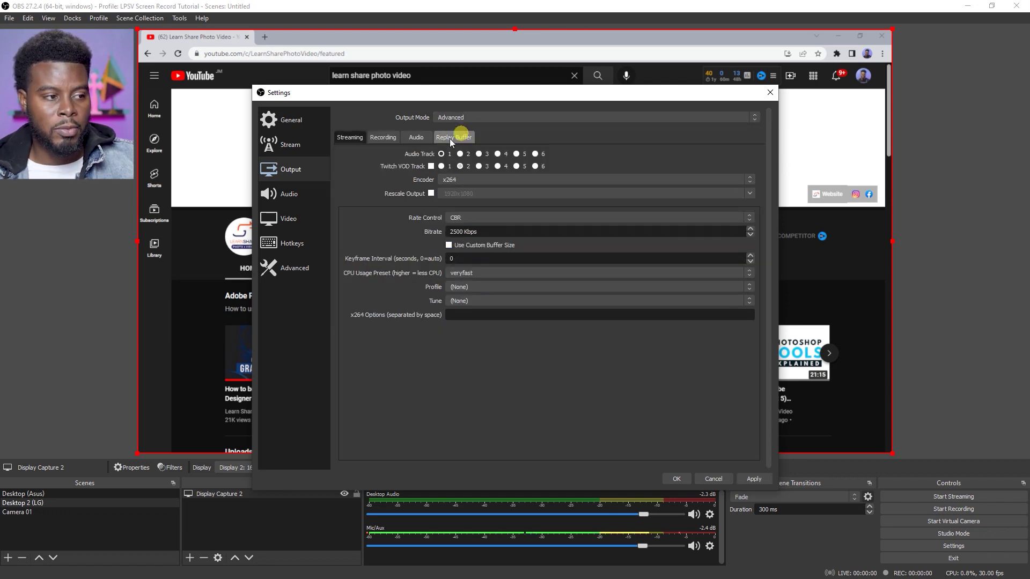
{"action": "left_click", "coordinate": [421, 138]}
{"action": "left_click", "coordinate": [381, 138]}
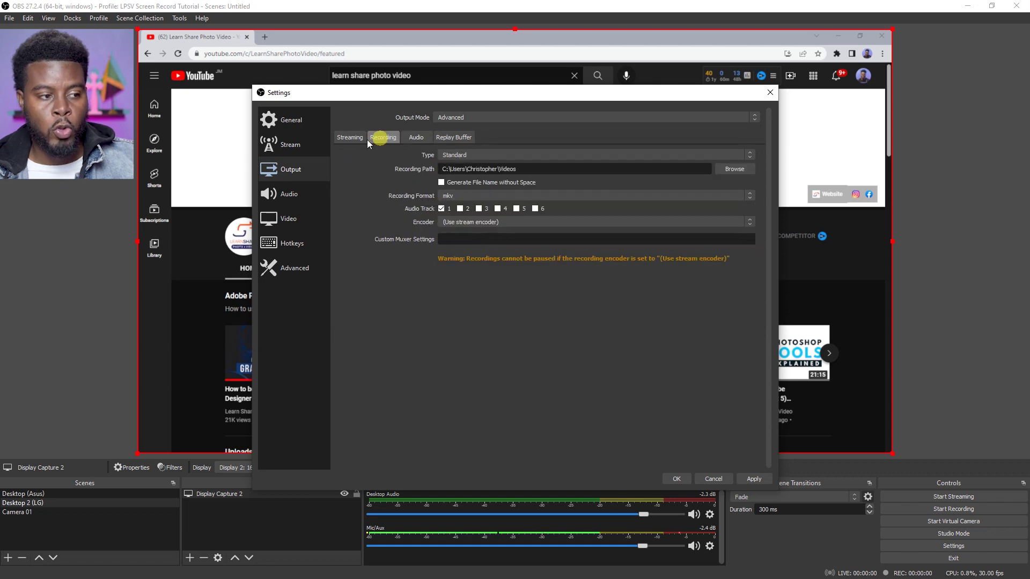
{"action": "left_click", "coordinate": [362, 138]}
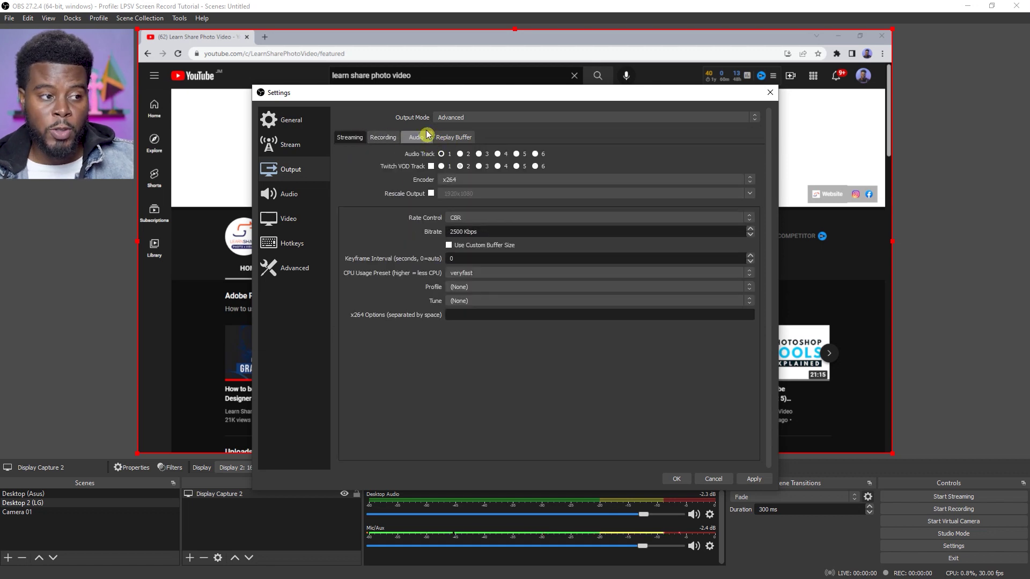
{"action": "left_click", "coordinate": [451, 118]}
{"action": "left_click", "coordinate": [452, 127]}
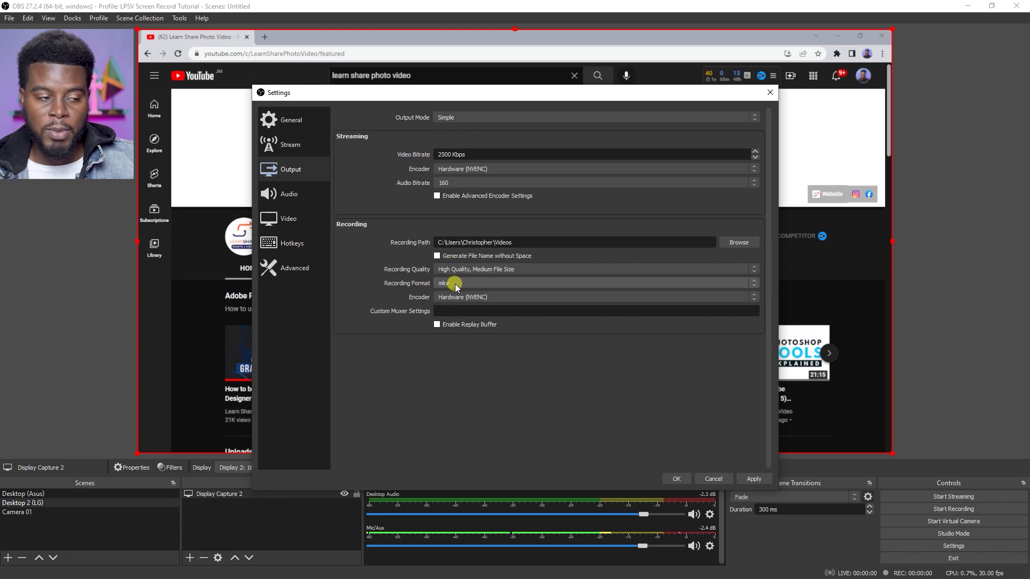
Step: Look over the Video and General settings pages and accept the settings
{"action": "left_click", "coordinate": [293, 220]}
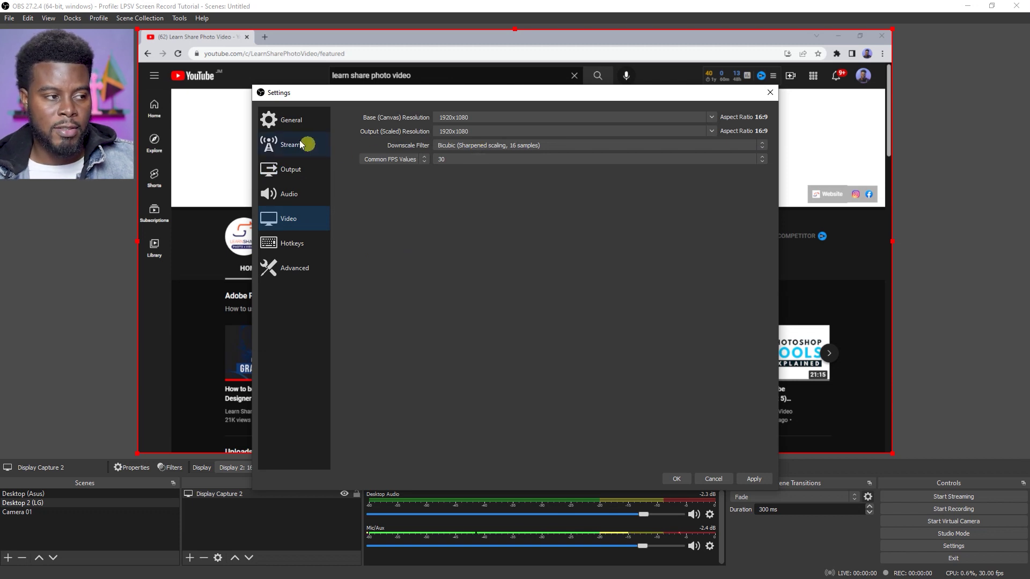
{"action": "left_click", "coordinate": [307, 122]}
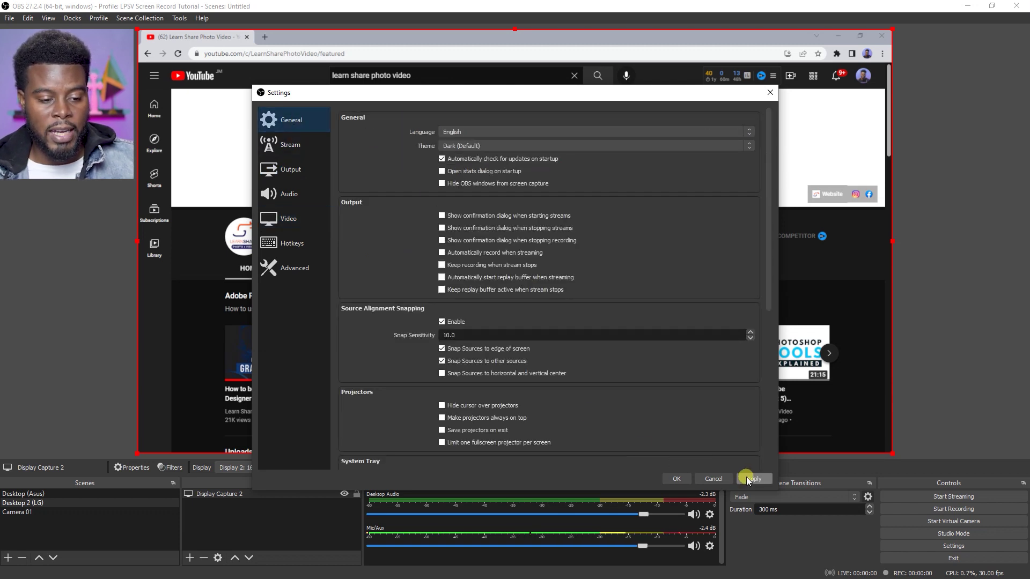
{"action": "left_click", "coordinate": [676, 479]}
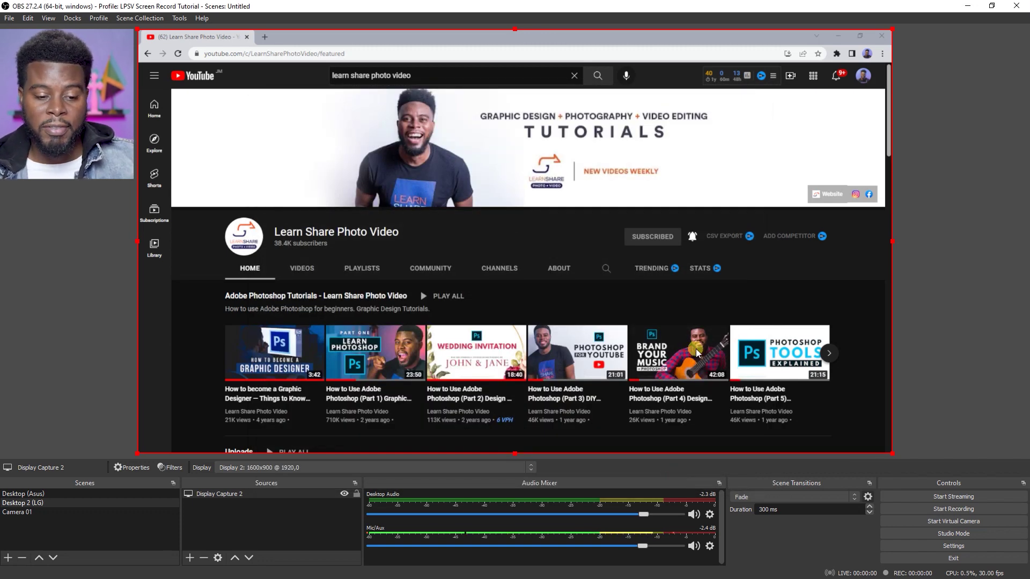
{"action": "left_click", "coordinate": [953, 546]}
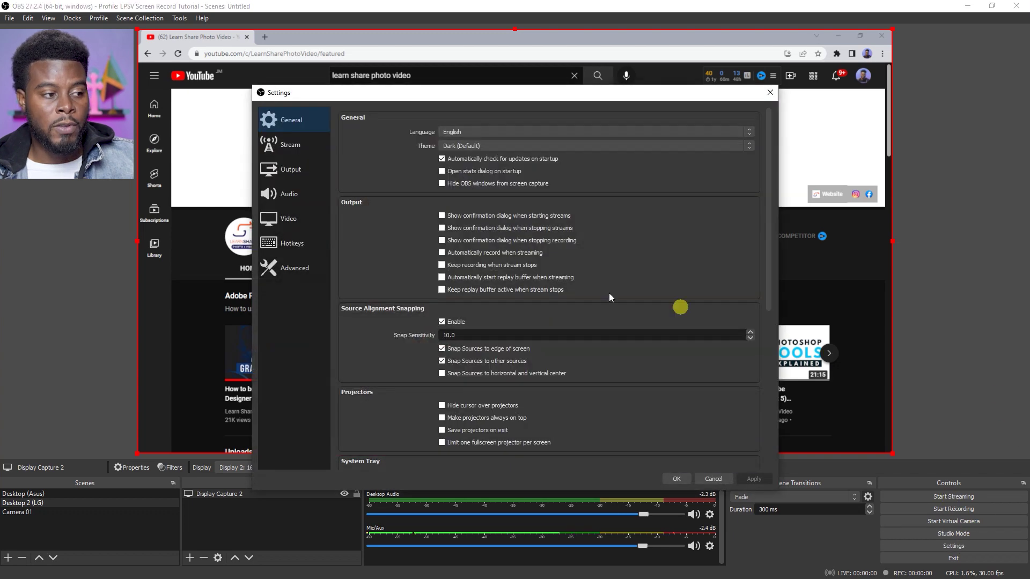
{"action": "left_click", "coordinate": [283, 217]}
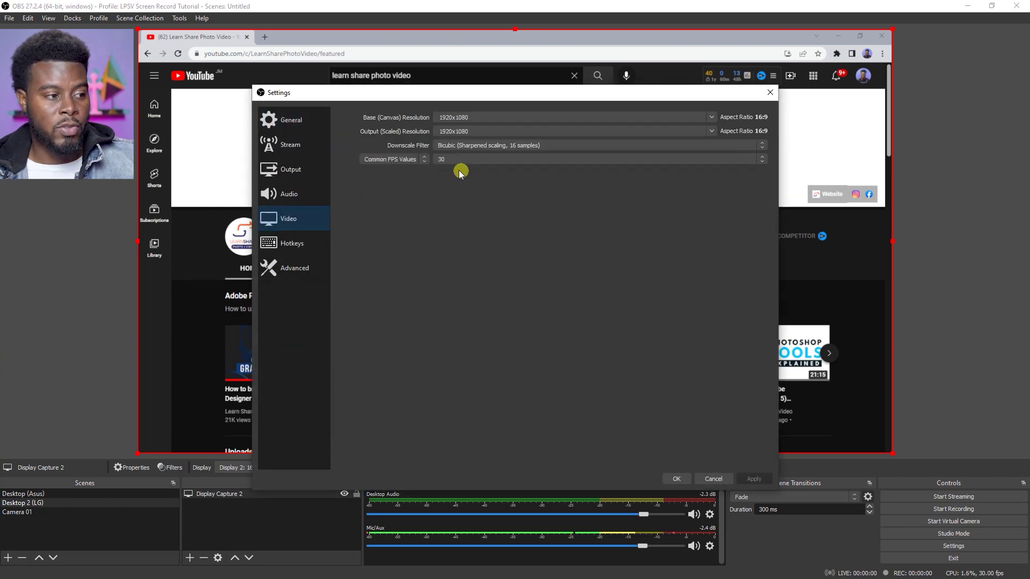
{"action": "left_click", "coordinate": [287, 169]}
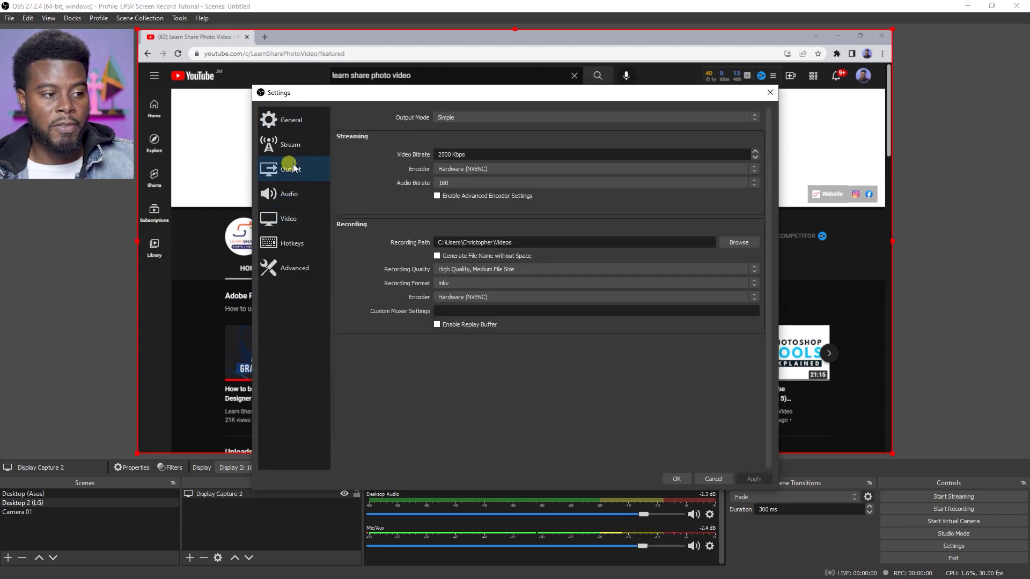
{"action": "left_click", "coordinate": [518, 284]}
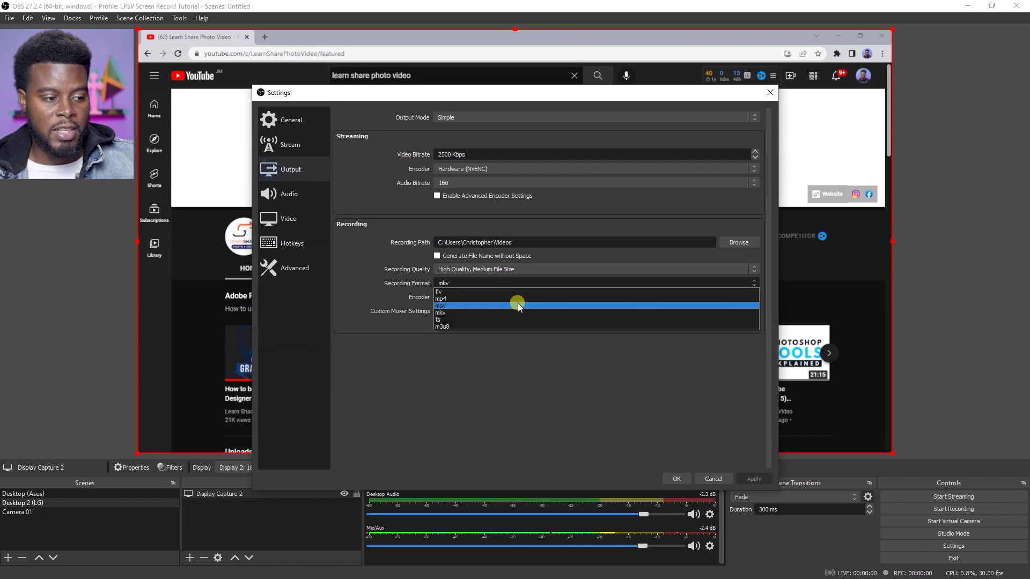
{"action": "left_click", "coordinate": [713, 479]}
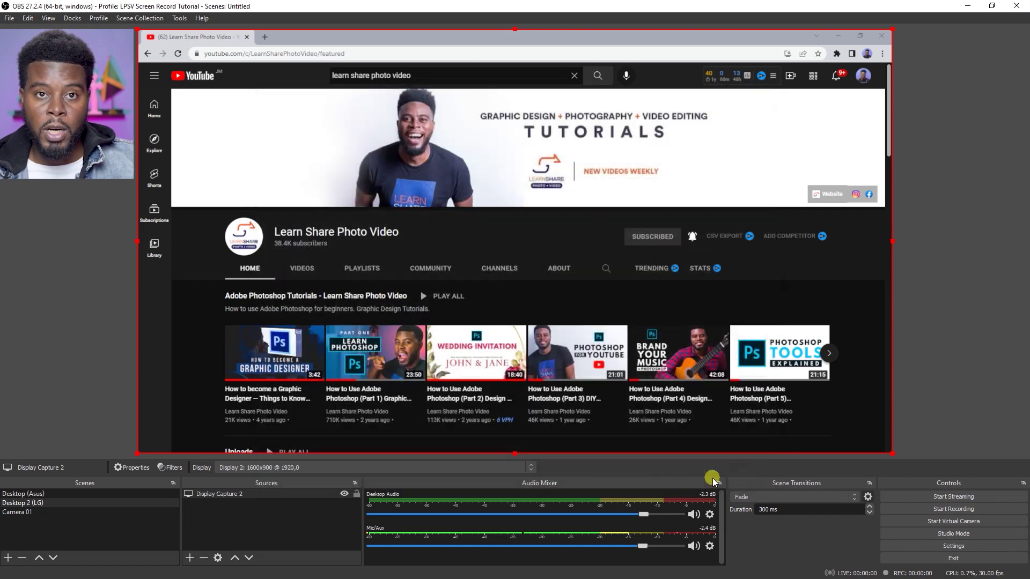
{"action": "left_click", "coordinate": [9, 18]}
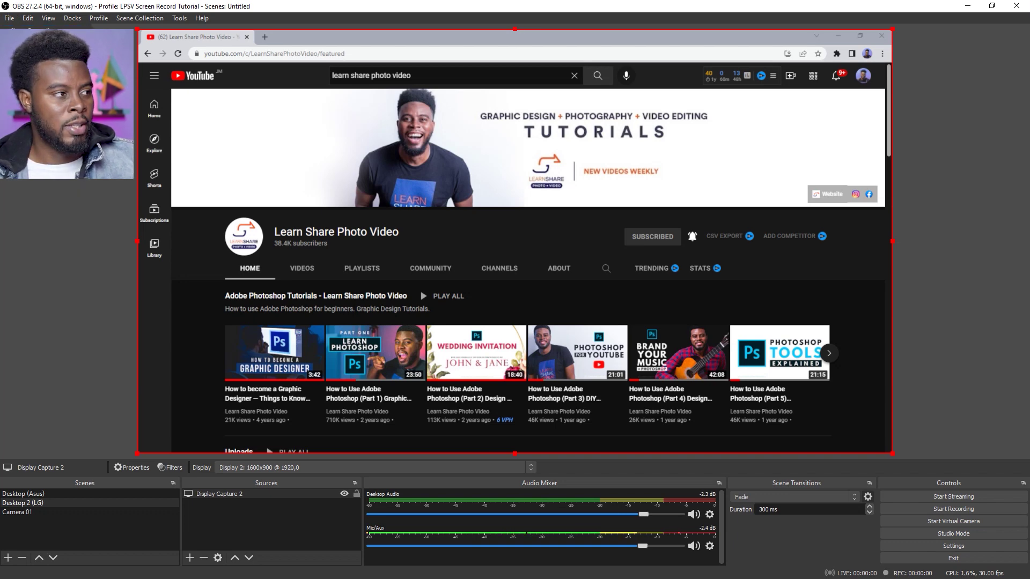
{"action": "left_click", "coordinate": [38, 42]}
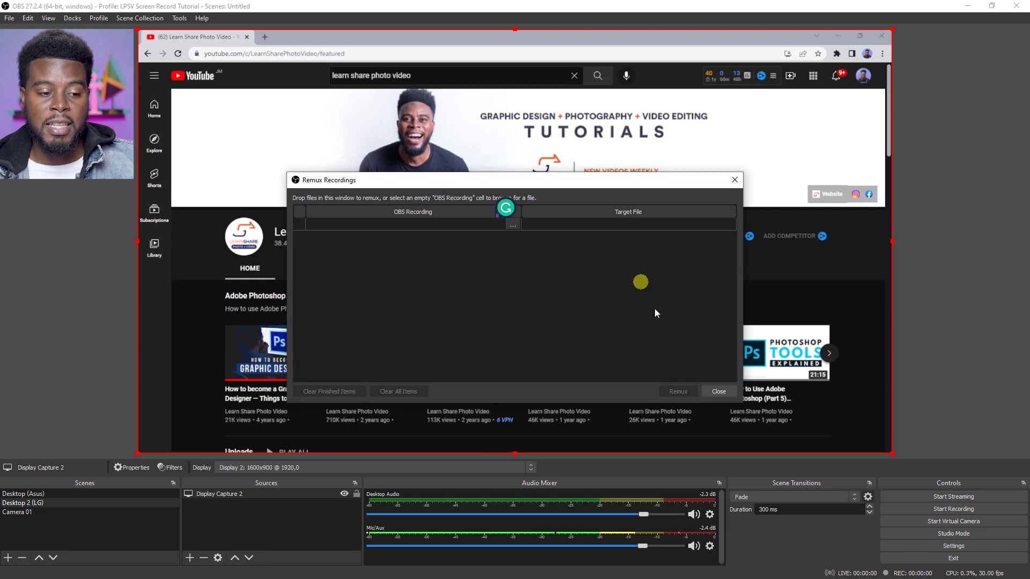
{"action": "left_click", "coordinate": [720, 393]}
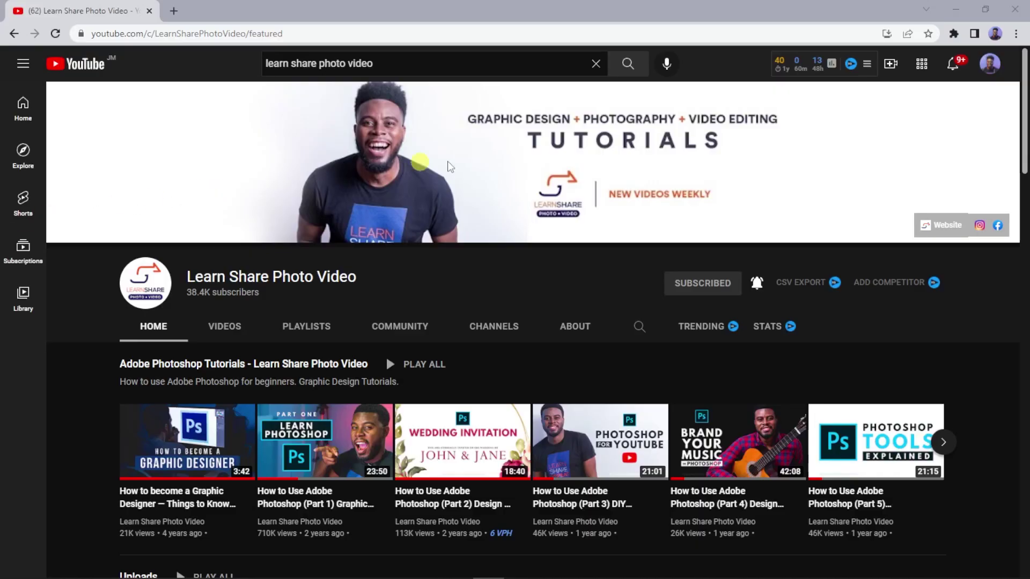
Step: Scroll down the YouTube channel page through the playlist rows and back up to the banner
{"action": "scroll", "coordinate": [768, 150], "scroll_direction": "down", "scroll_amount": 8}
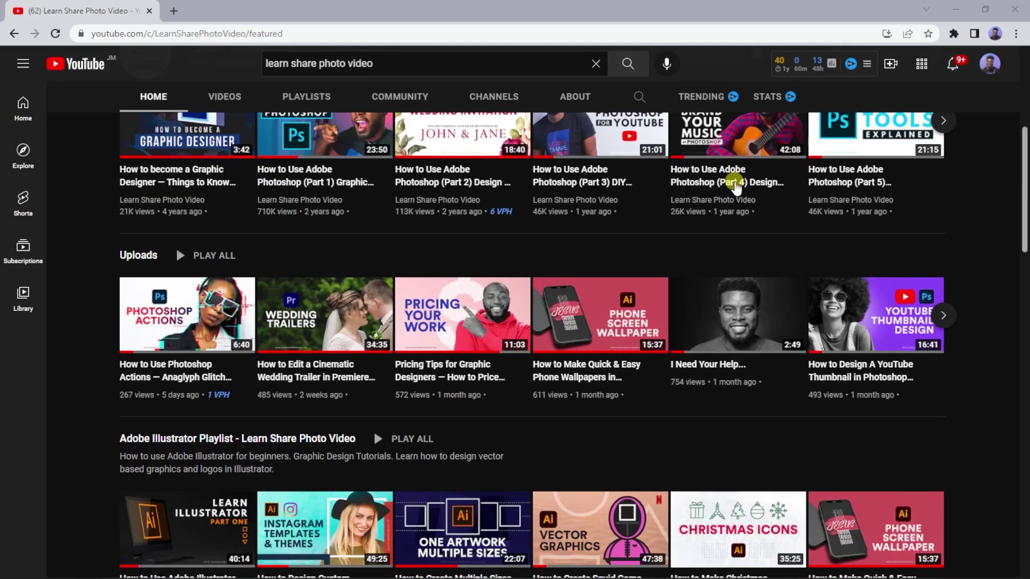
{"action": "scroll", "coordinate": [853, 207], "scroll_direction": "down", "scroll_amount": 6}
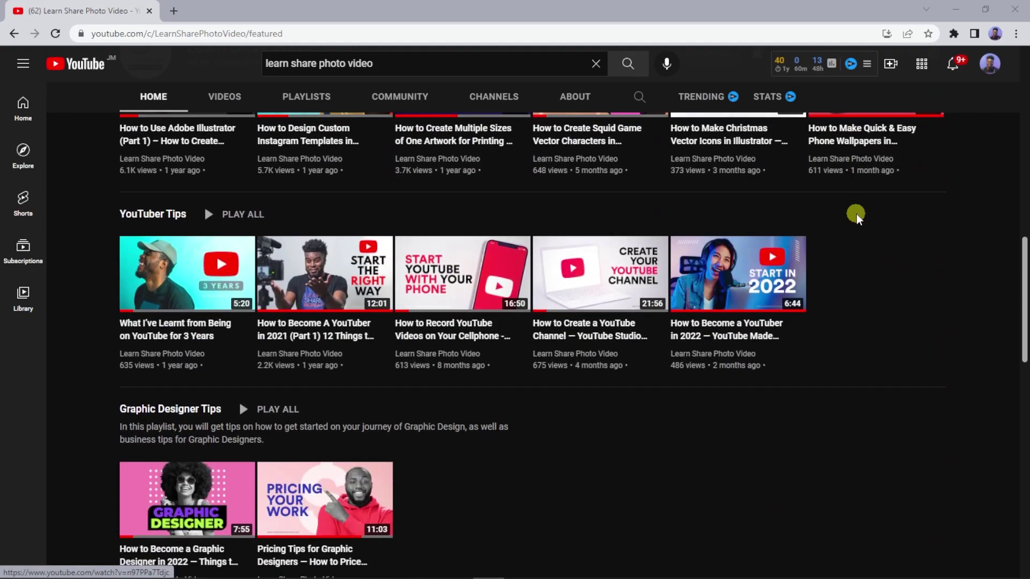
{"action": "scroll", "coordinate": [858, 214], "scroll_direction": "down", "scroll_amount": 2}
{"action": "scroll", "coordinate": [859, 215], "scroll_direction": "up", "scroll_amount": 4}
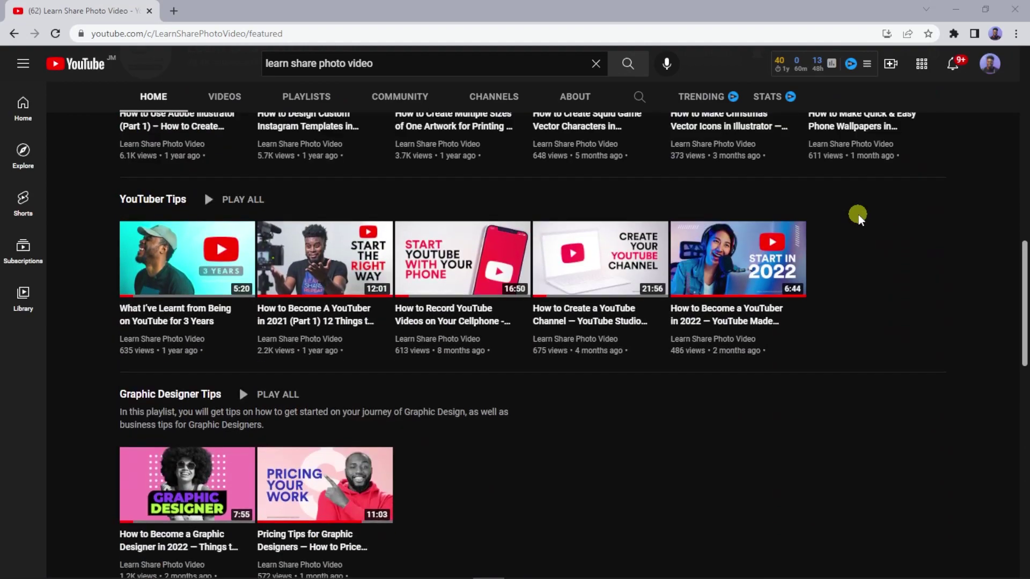
{"action": "scroll", "coordinate": [858, 215], "scroll_direction": "up", "scroll_amount": 12}
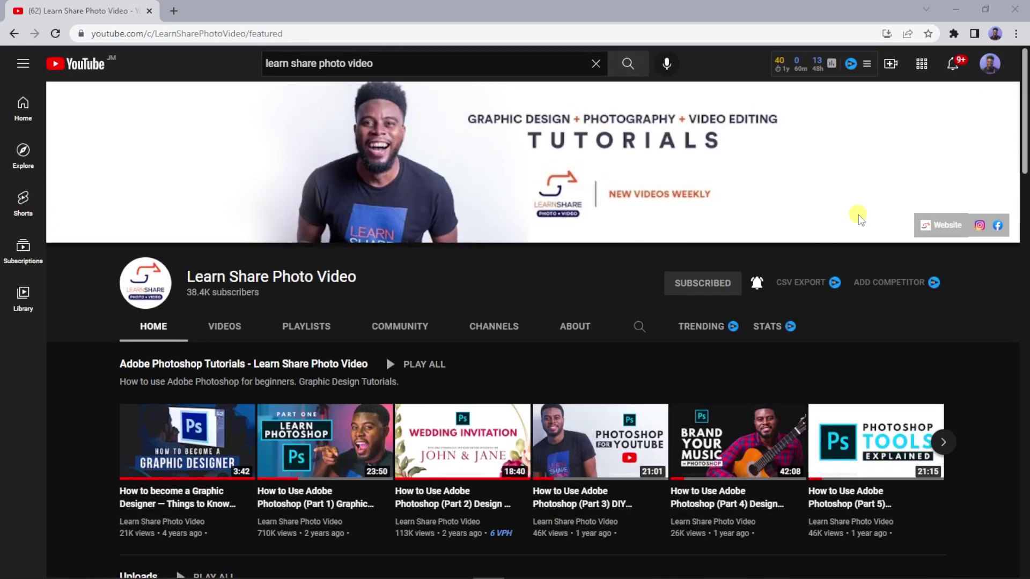